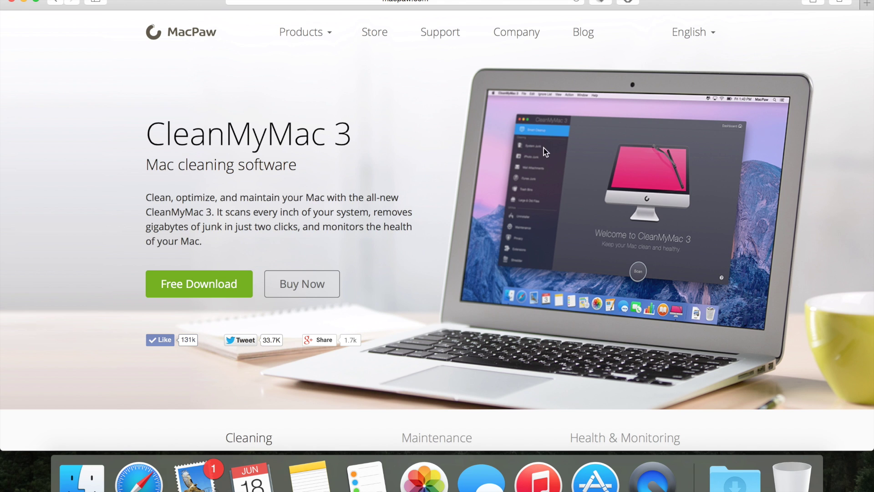
# Open and then close the menu-bar clock display options.
pyautogui.scroll(-6, 551, 155)
pyautogui.scroll(6, 560, 155)
pyautogui.click(687, 0)
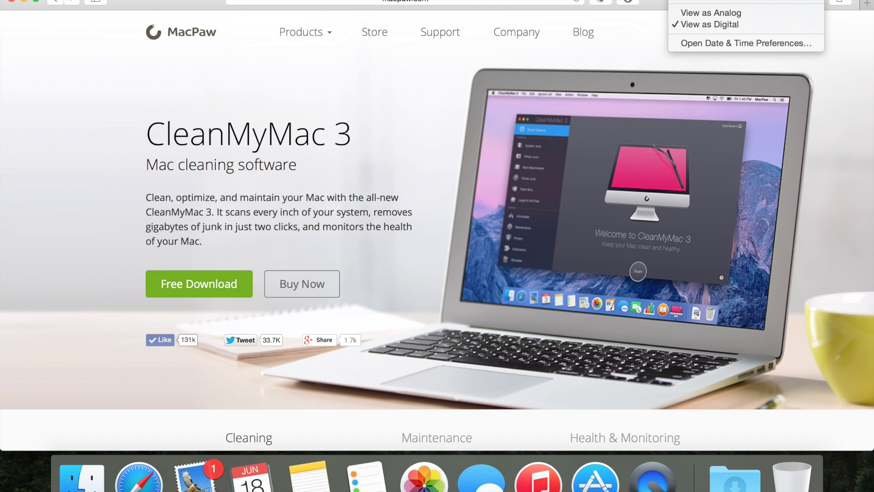
pyautogui.click(820, 83)
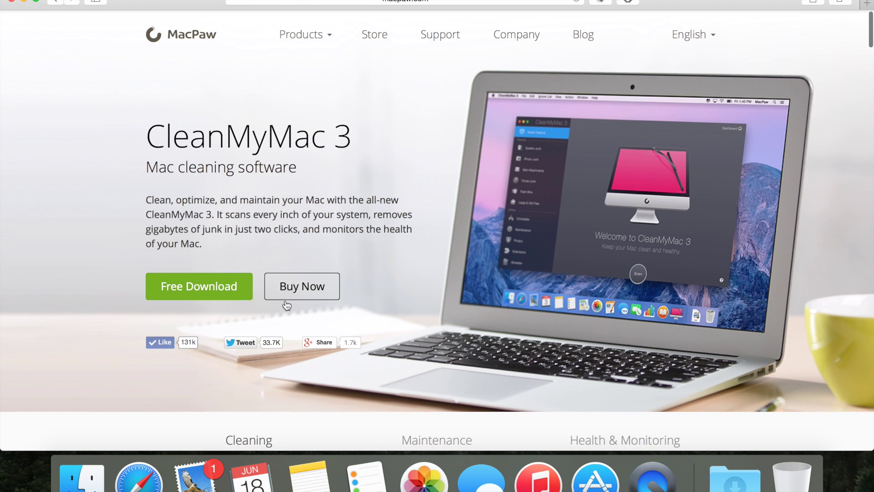
# Select and deselect the CleanMyMac 3 intro paragraph, then close the Safari window.
pyautogui.scroll(1, 285, 300)
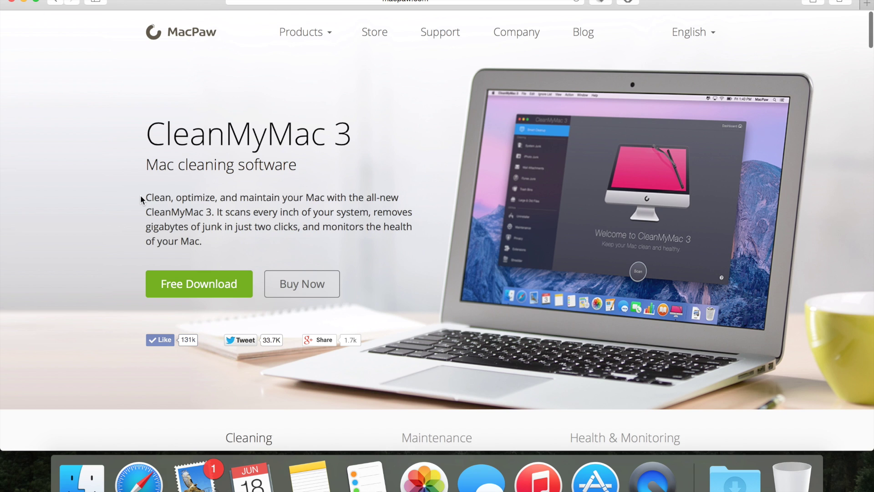
pyautogui.moveTo(140, 195); pyautogui.dragTo(230, 214)
pyautogui.click(244, 239)
pyautogui.click(12, 3)
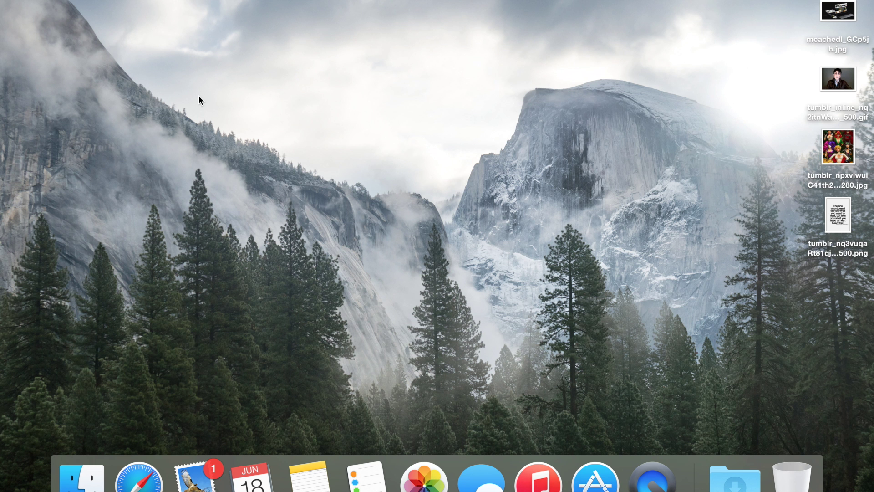
# Launch CleanMyMac 3 from Spotlight and toggle it to full screen and back.
pyautogui.press('super+space')
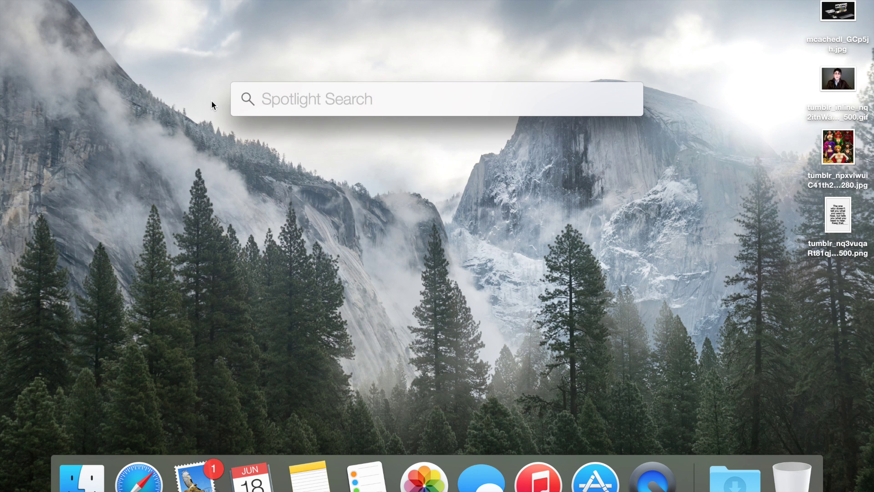
pyautogui.write('ce')
pyautogui.press('BackSpace')
pyautogui.write('lean')
pyautogui.press('Return')
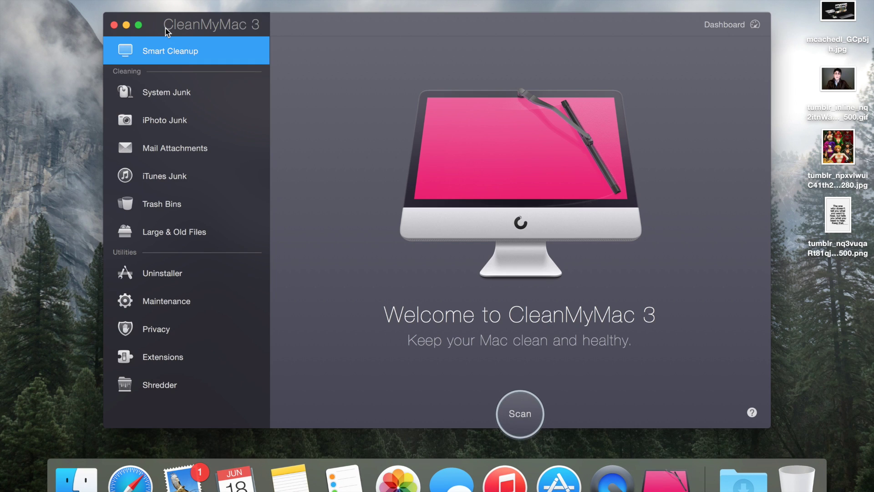
pyautogui.click(139, 25)
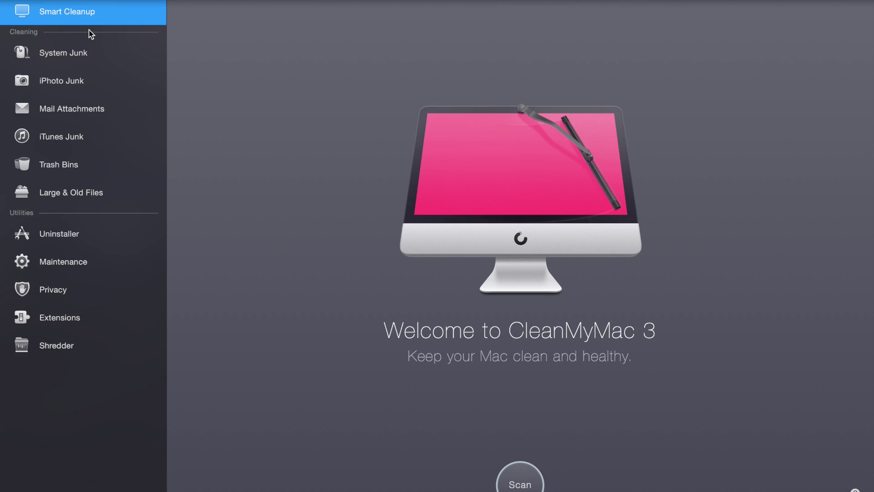
pyautogui.press('ctrl+super+f')
# Gather the four desktop images into a new folder and bring CleanMyMac 3 forward.
pyautogui.moveTo(871, 325); pyautogui.dragTo(805, 4)
pyautogui.rightClick(805, 33)
pyautogui.click(801, 20)
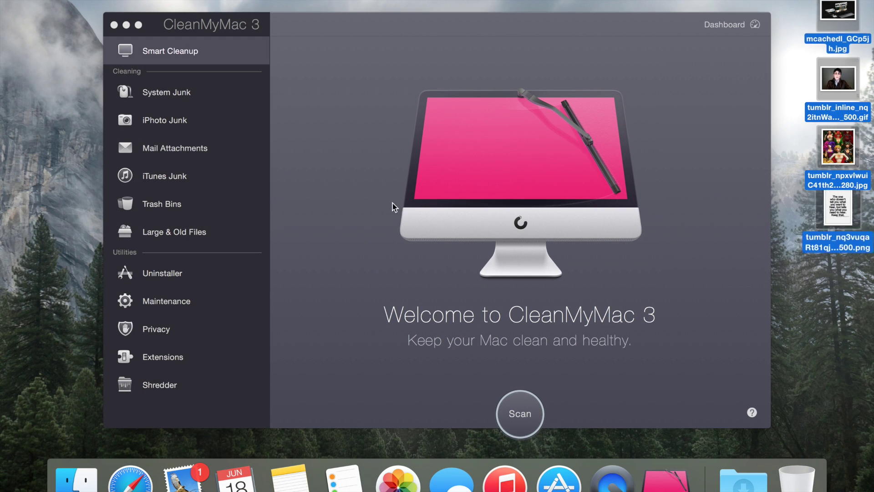
pyautogui.click(368, 168)
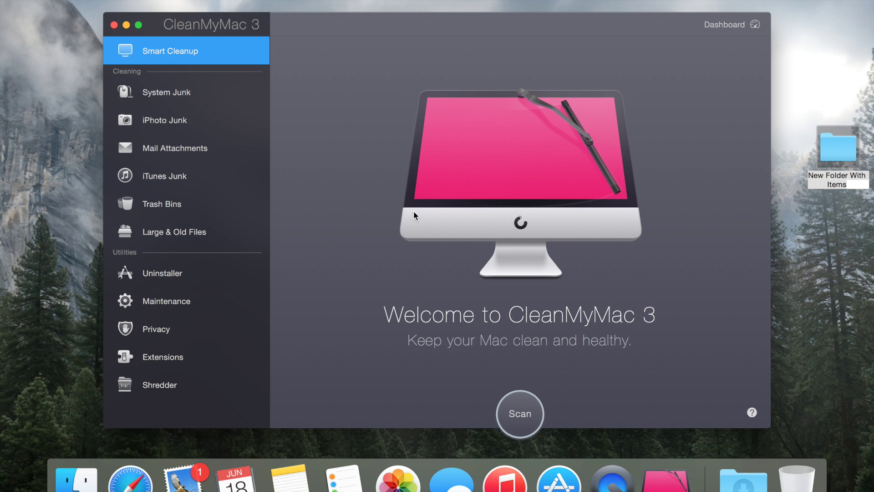
# Scan the Mac with Smart Cleanup and clean the 163.9 MB of junk found.
pyautogui.click(524, 418)
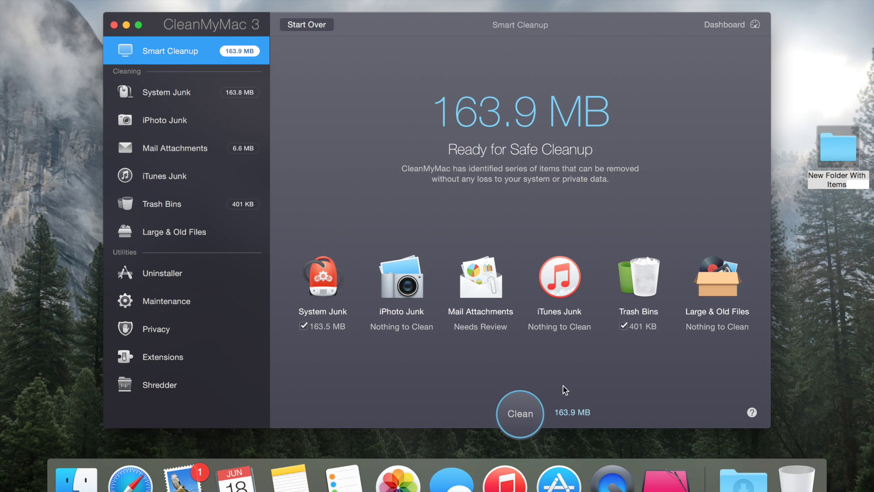
pyautogui.click(524, 411)
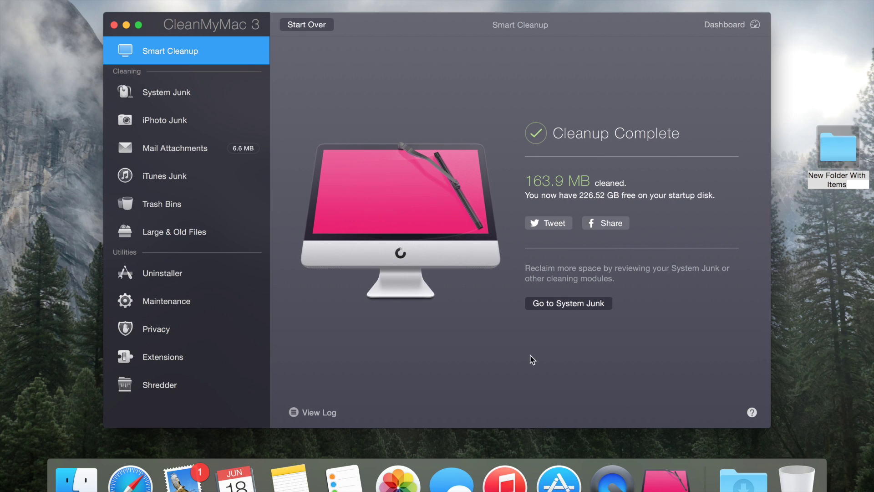
# Raise the system volume, then view System Junk's 163.5 MB cleanup results.
pyautogui.press('XF86AudioRaiseVolume')
pyautogui.press('XF86AudioRaiseVolume')
pyautogui.click(197, 92)
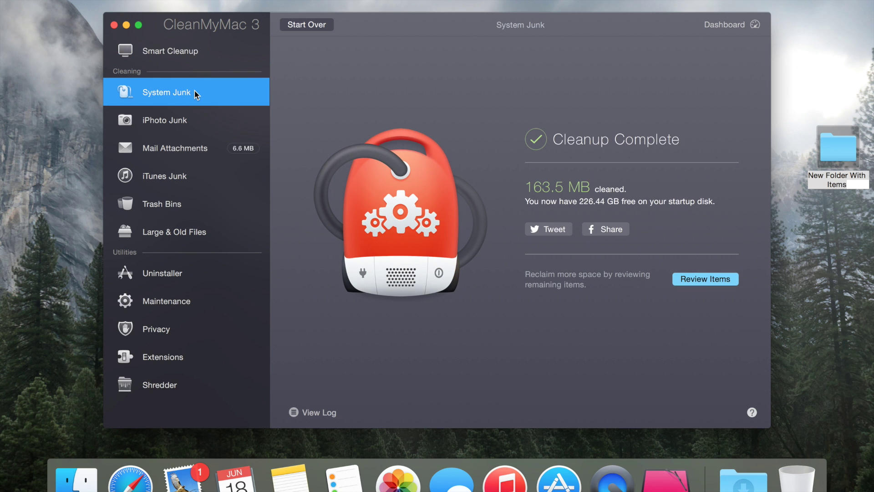
# Start System Junk over, then switch to iPhoto Junk, which reports the library clean.
pyautogui.click(292, 26)
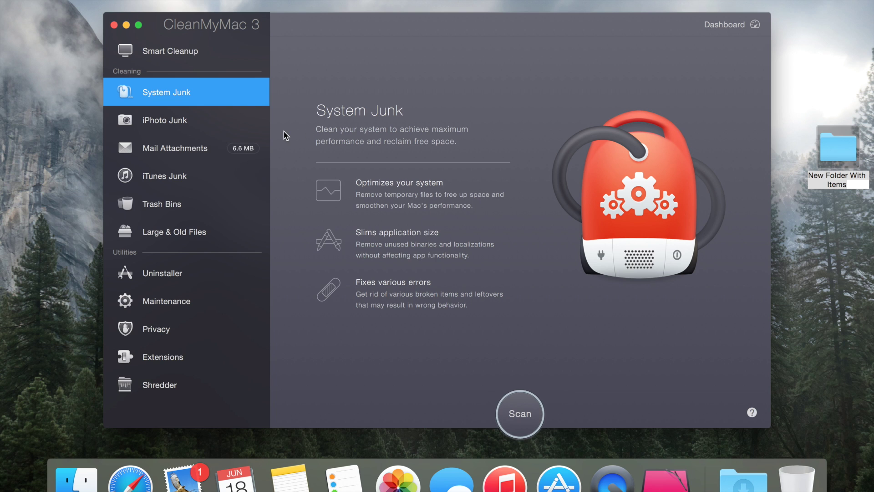
pyautogui.click(199, 122)
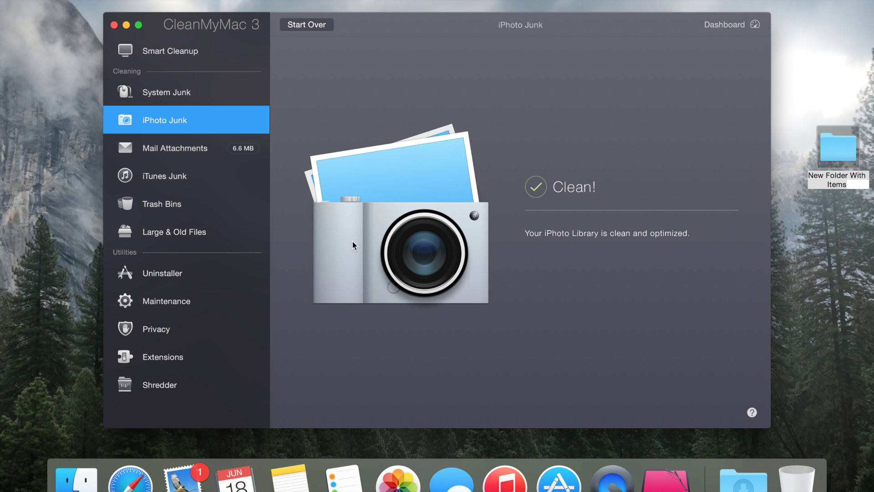
# Reset iPhoto Junk to its Photos Library intro page and toggle the window's zoom.
pyautogui.click(302, 25)
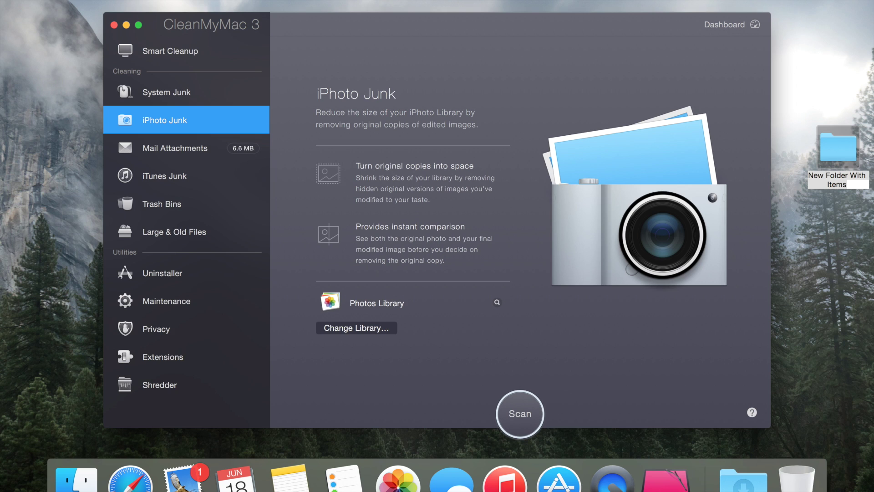
pyautogui.click(139, 25)
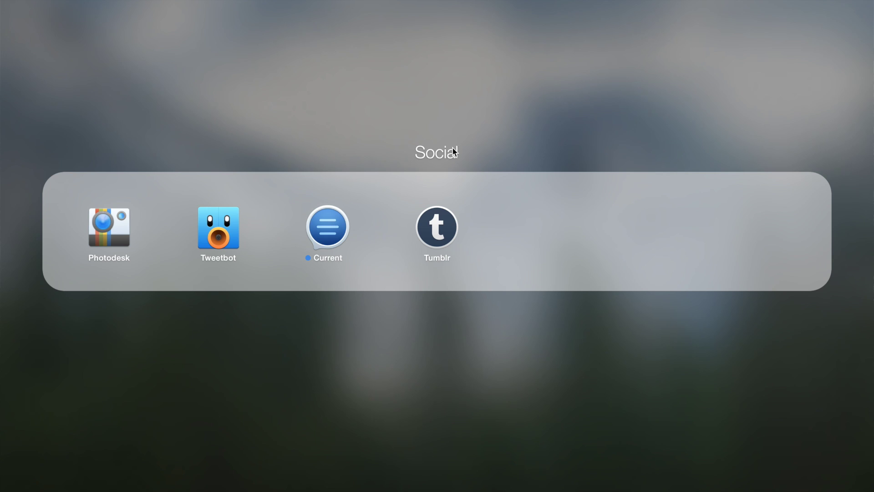
# Close the Social folder and exit Launchpad back to CleanMyMac 3's iPhoto Junk page.
pyautogui.click(455, 152)
pyautogui.click(222, 366)
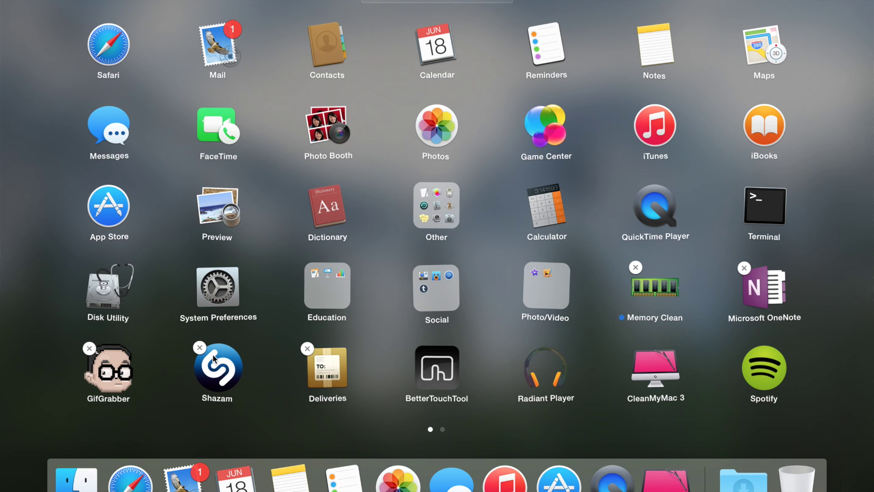
pyautogui.click(271, 341)
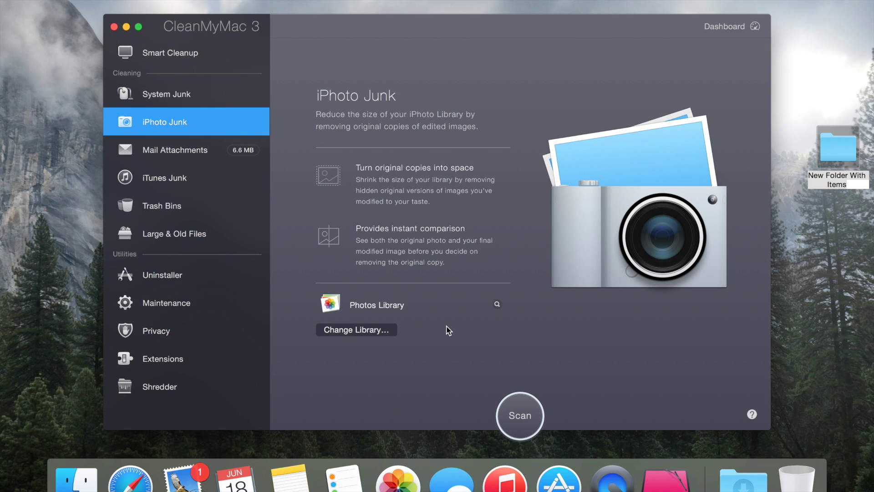
# Switch to the Uninstaller to list installed apps with their sizes and files.
pyautogui.click(177, 275)
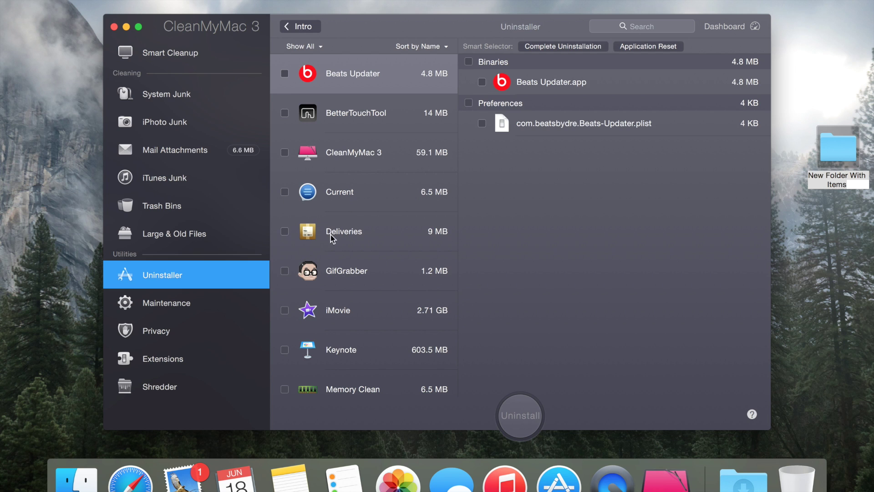
# Select iMovie in Uninstaller and tick it so all its related files are marked.
pyautogui.click(341, 314)
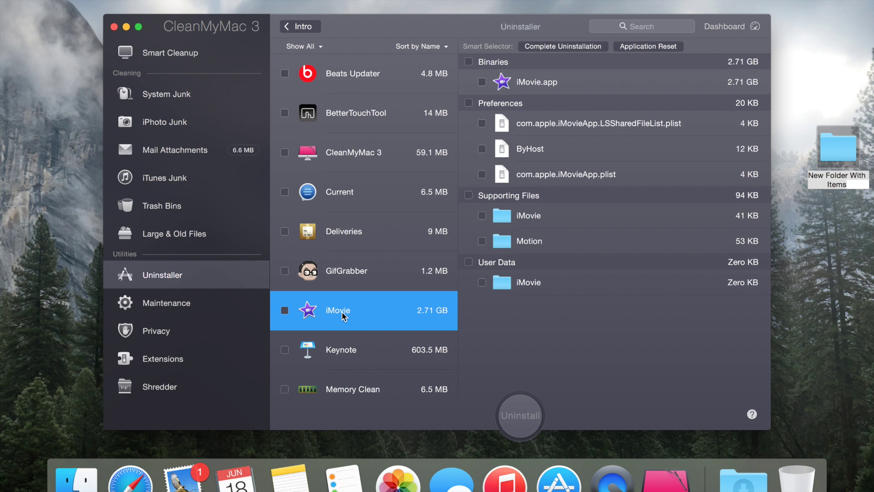
pyautogui.click(547, 302)
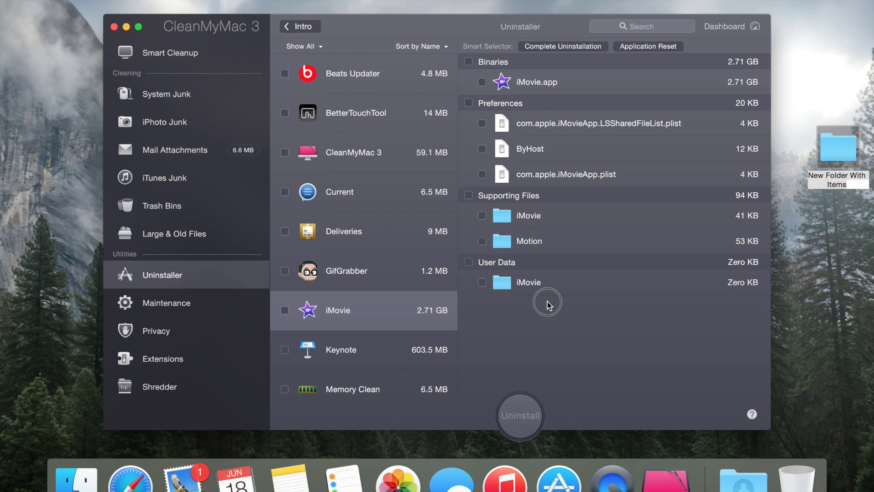
pyautogui.moveTo(547, 302); pyautogui.dragTo(531, 82)
pyautogui.click(468, 63)
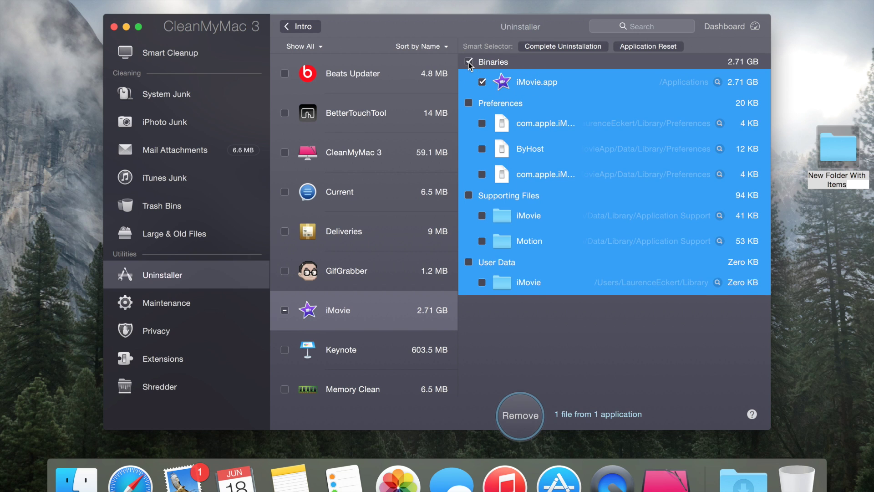
pyautogui.click(468, 62)
pyautogui.click(552, 341)
pyautogui.click(285, 310)
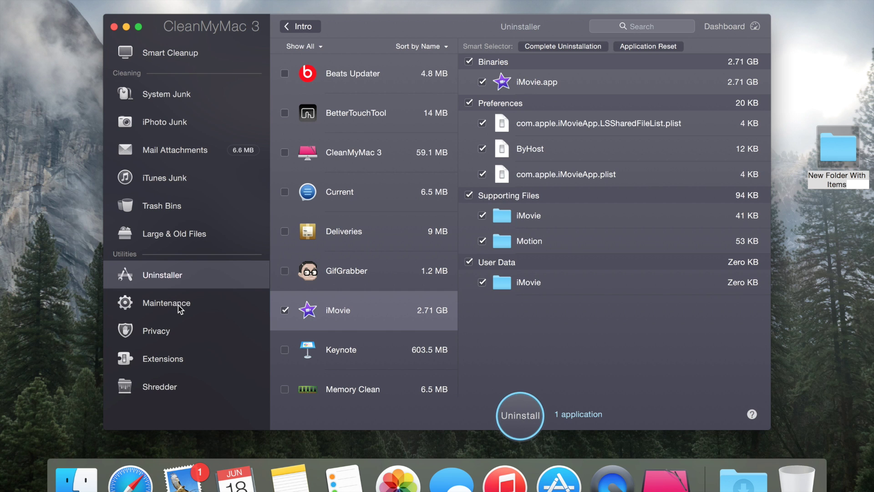
pyautogui.click(178, 305)
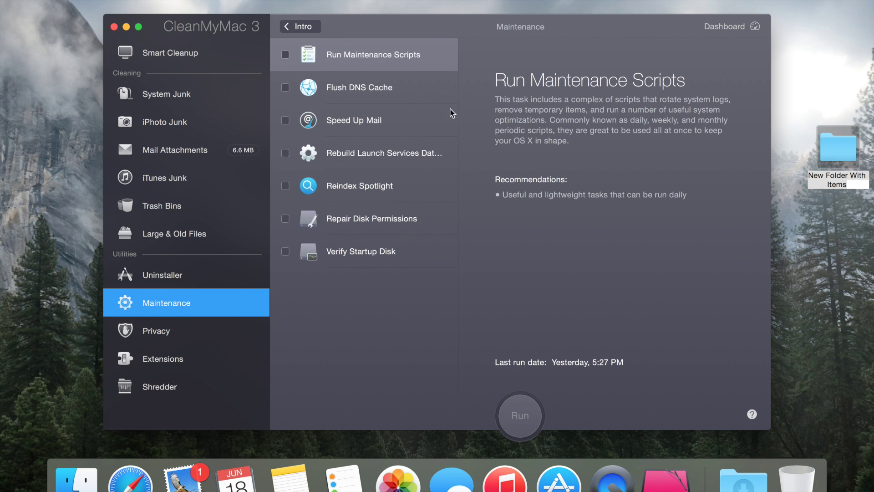
# Read each task's description, from Run Maintenance Scripts to Verify Startup Disk, ending on Repair Disk Permissions.
pyautogui.click(385, 302)
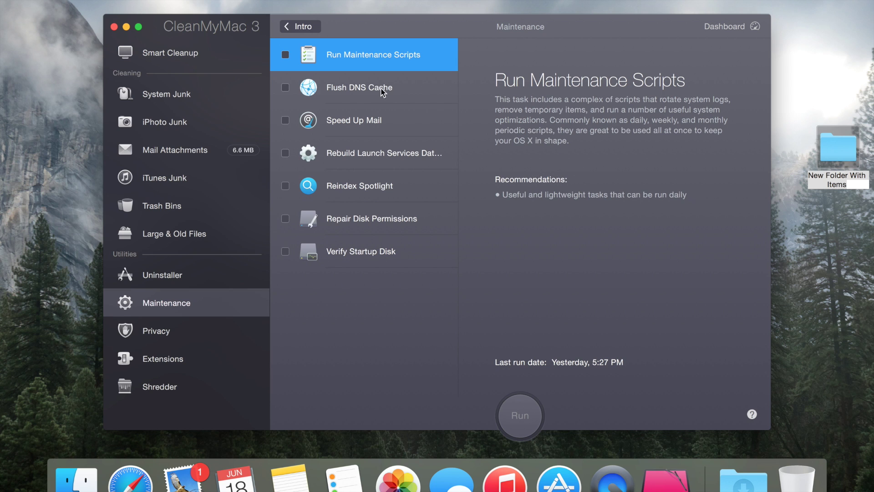
pyautogui.click(406, 87)
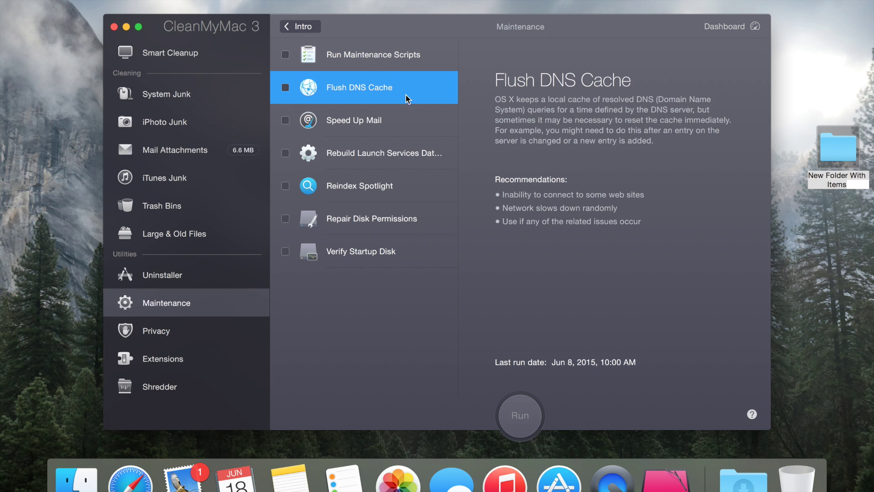
pyautogui.click(398, 125)
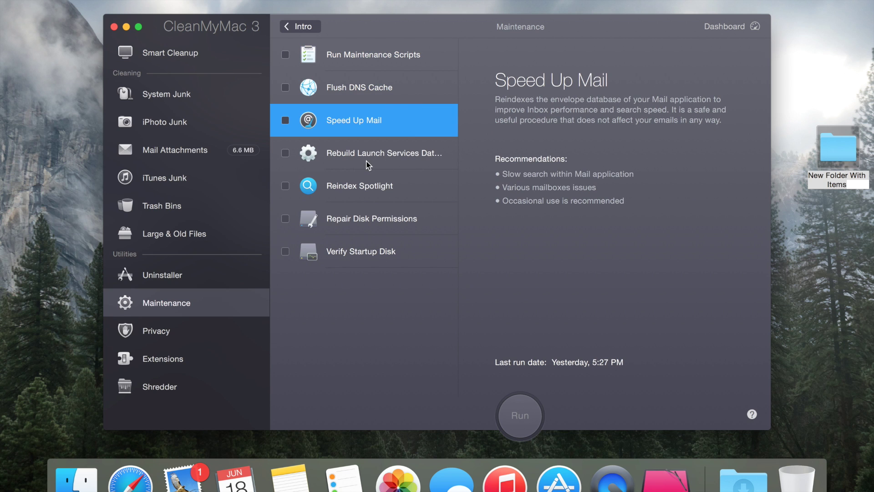
pyautogui.click(380, 160)
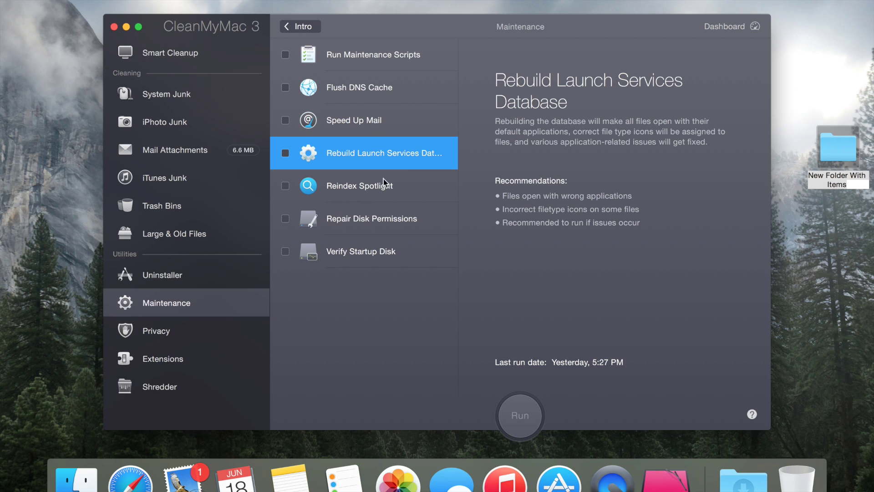
pyautogui.click(410, 190)
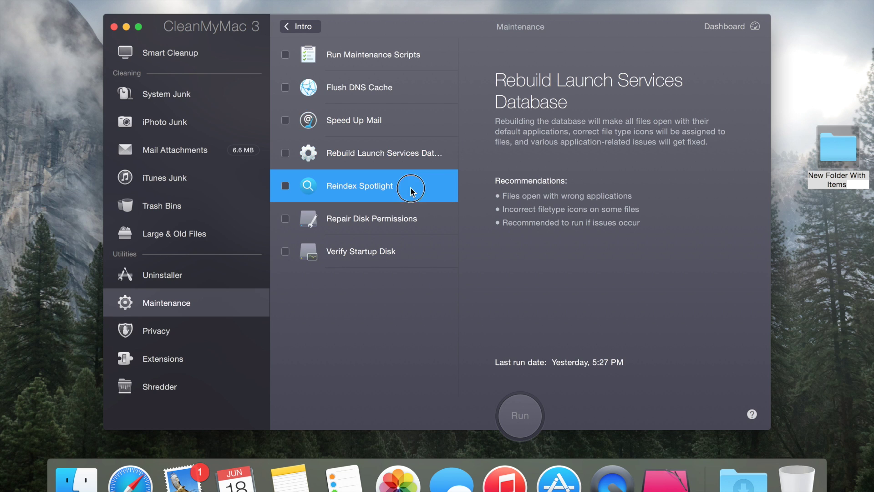
pyautogui.click(432, 227)
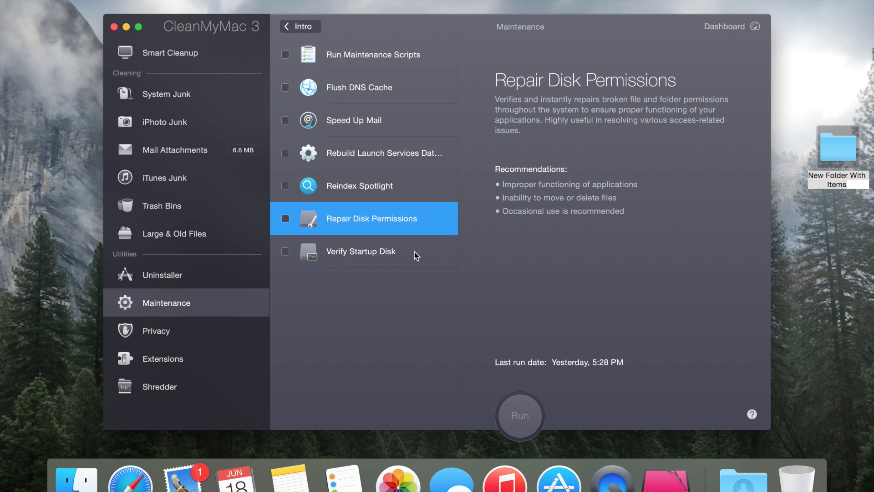
pyautogui.click(414, 251)
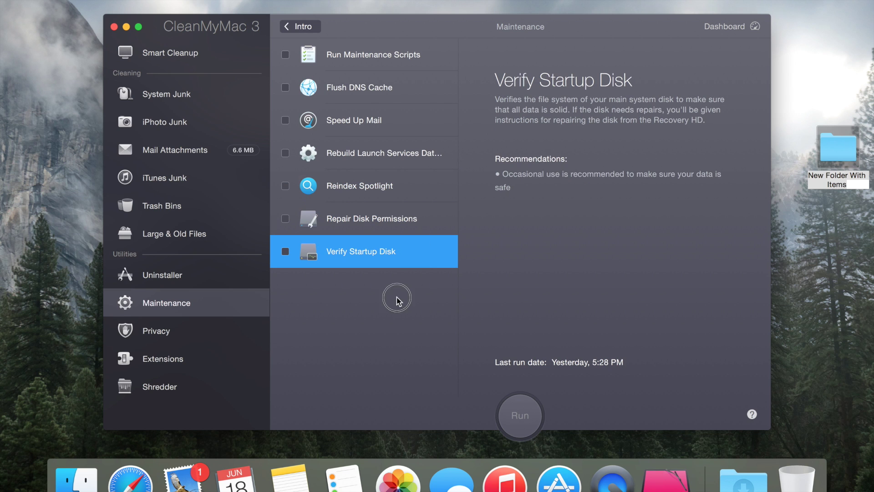
pyautogui.click(399, 219)
pyautogui.click(400, 262)
pyautogui.click(385, 228)
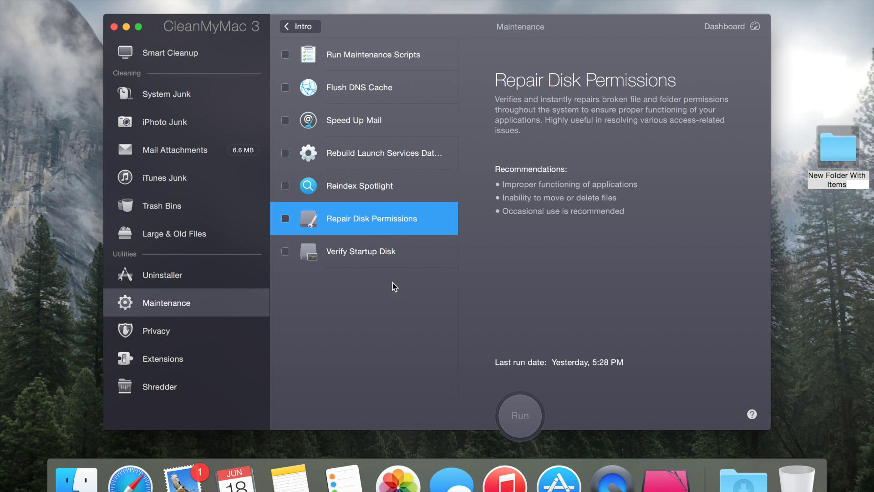
pyautogui.press('F4')
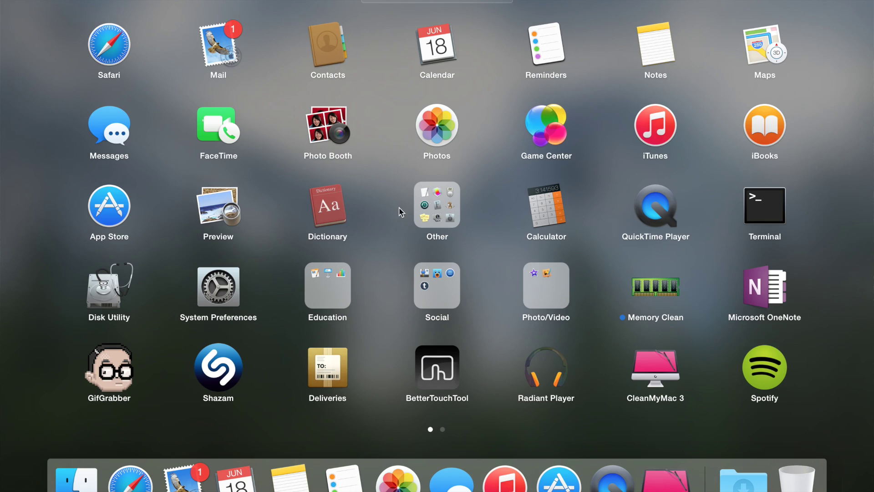
pyautogui.click(163, 280)
pyautogui.press('F4')
pyautogui.click(387, 238)
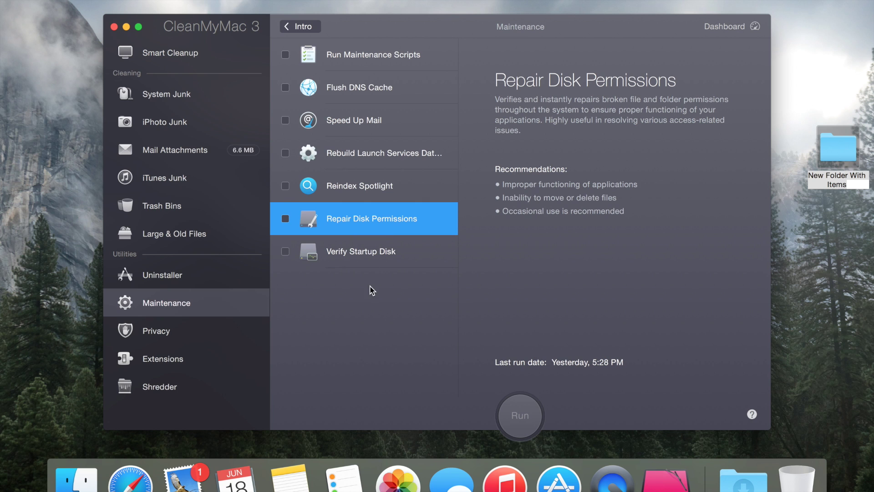
# Tick Run Maintenance Scripts, Speed Up Mail, Rebuild Launch Services Database, Reindex Spotlight and Repair Disk Permissions.
pyautogui.click(368, 274)
pyautogui.click(363, 252)
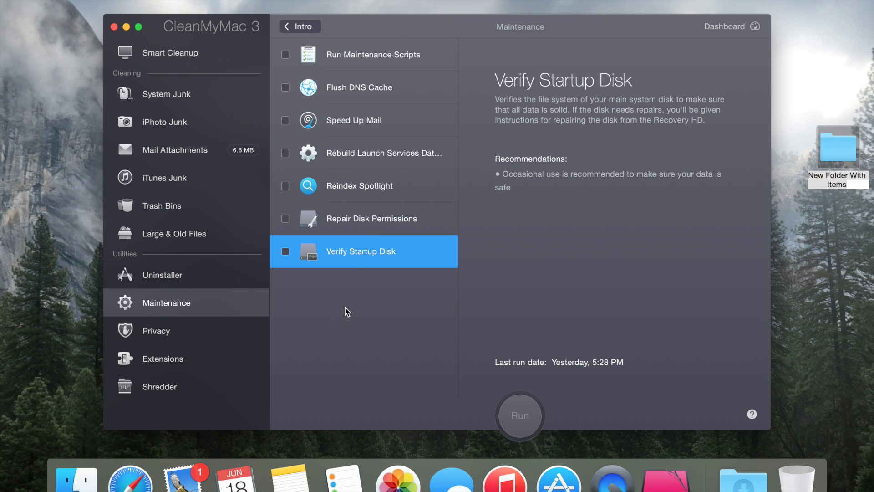
pyautogui.click(286, 54)
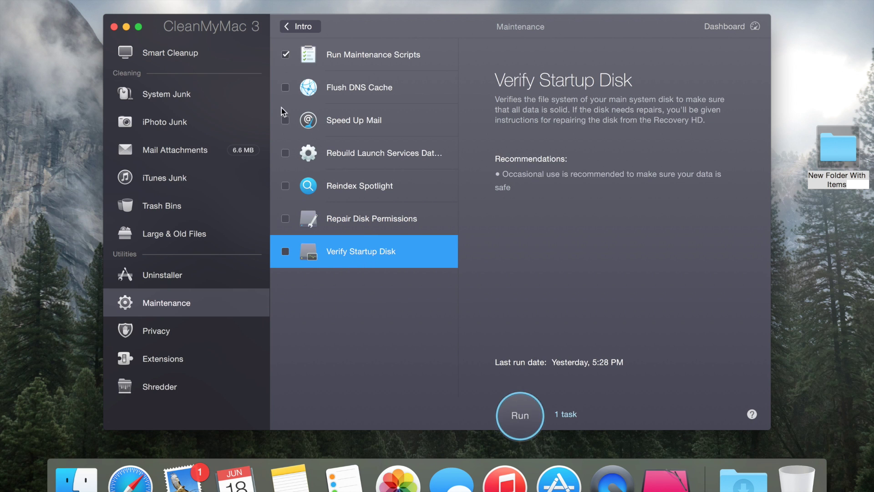
pyautogui.click(285, 120)
pyautogui.click(286, 152)
pyautogui.click(286, 185)
pyautogui.click(285, 218)
# Add Verify Startup Disk by accepting its unresponsiveness warning, bringing the queue to 6 tasks.
pyautogui.click(286, 251)
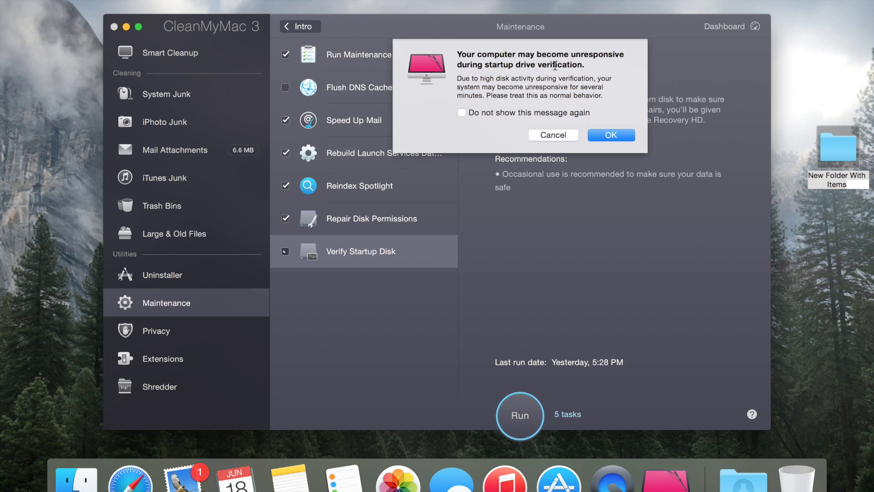
pyautogui.click(553, 131)
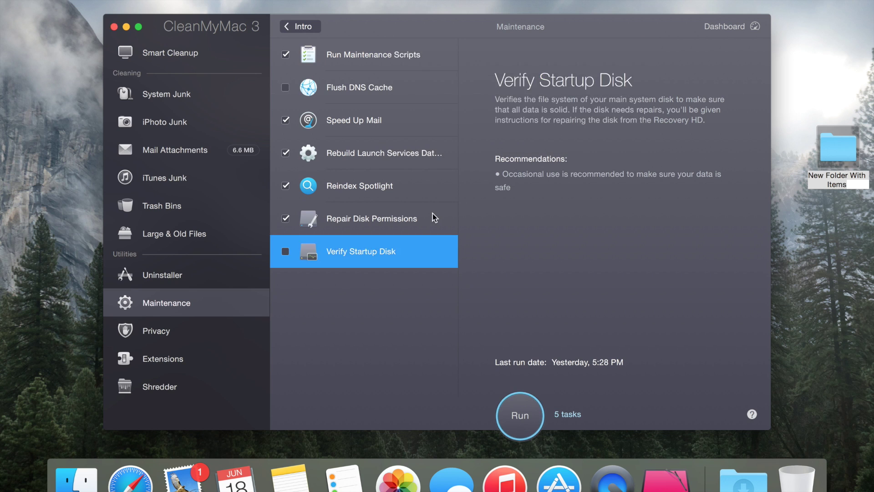
pyautogui.click(285, 251)
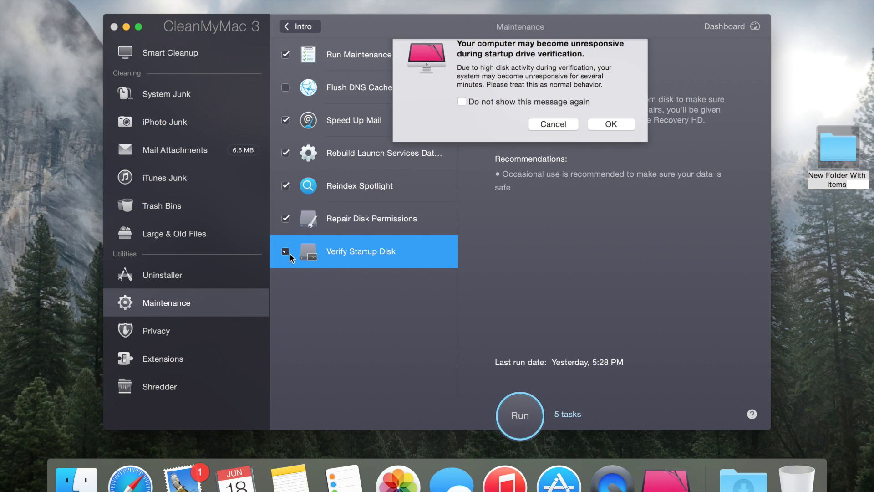
pyautogui.click(595, 135)
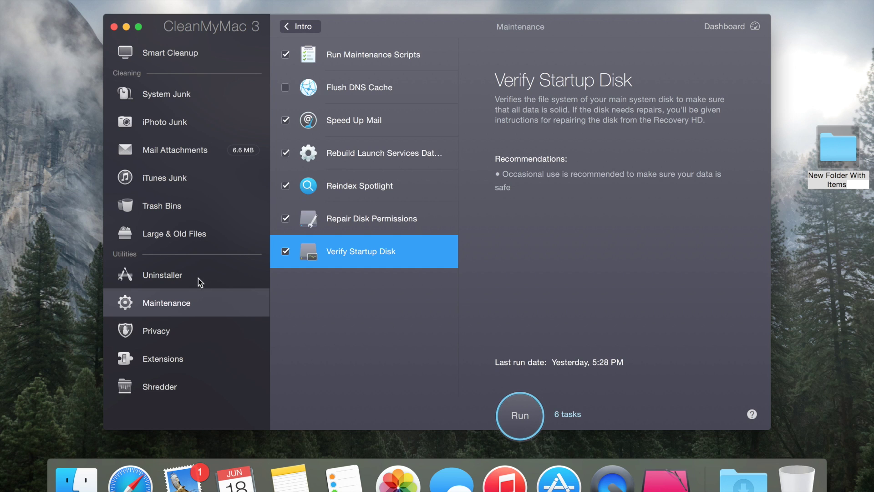
pyautogui.click(225, 304)
pyautogui.click(356, 310)
# Review Privacy's Safari browsing data and the Extensions list, ending on the Shredder page.
pyautogui.click(177, 332)
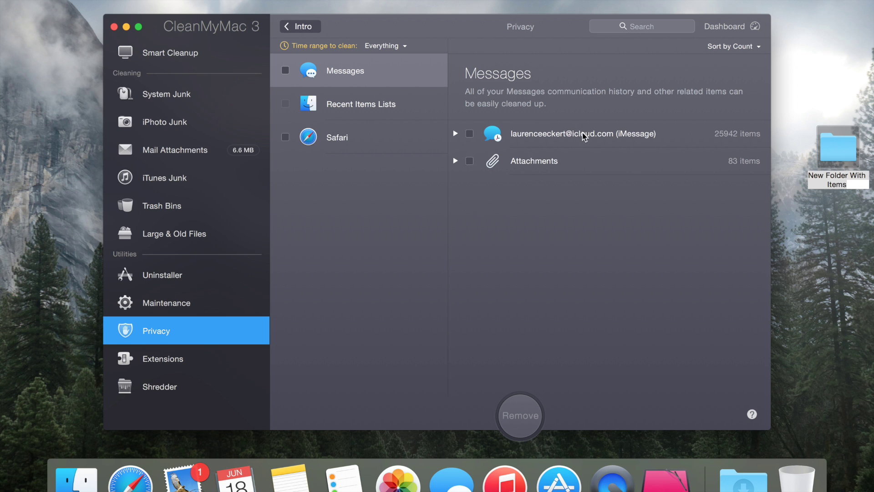
pyautogui.click(392, 146)
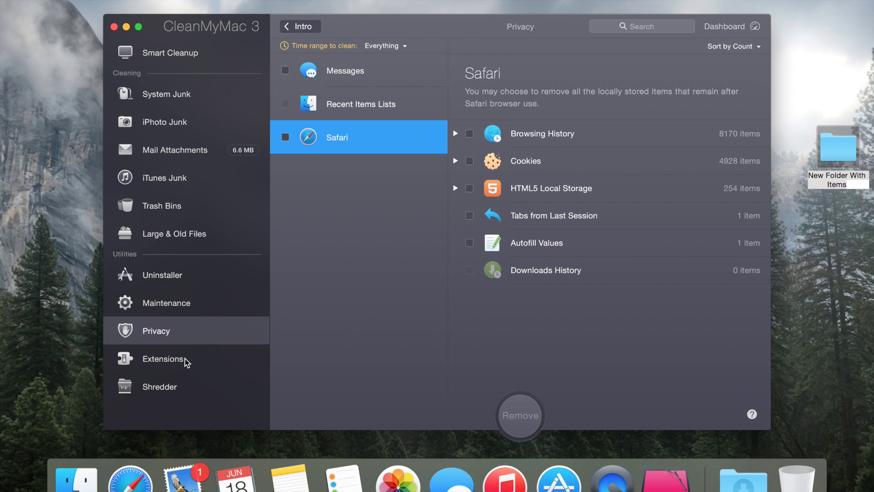
pyautogui.click(201, 361)
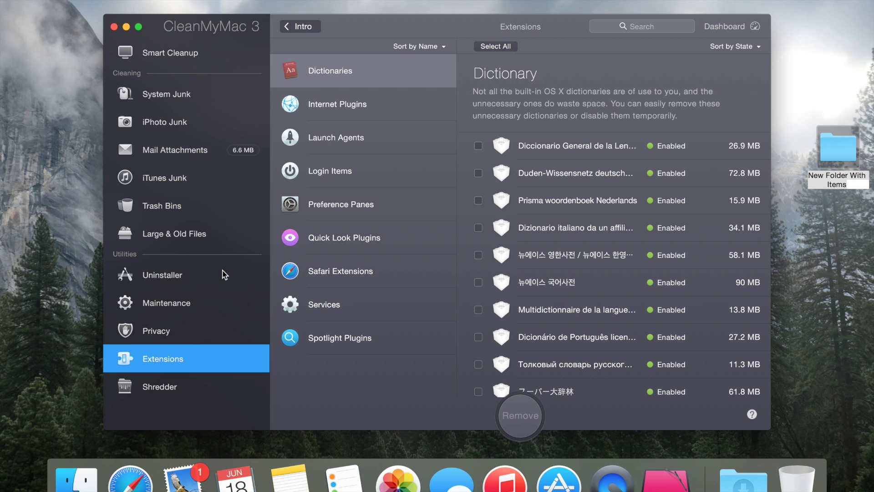
pyautogui.click(192, 388)
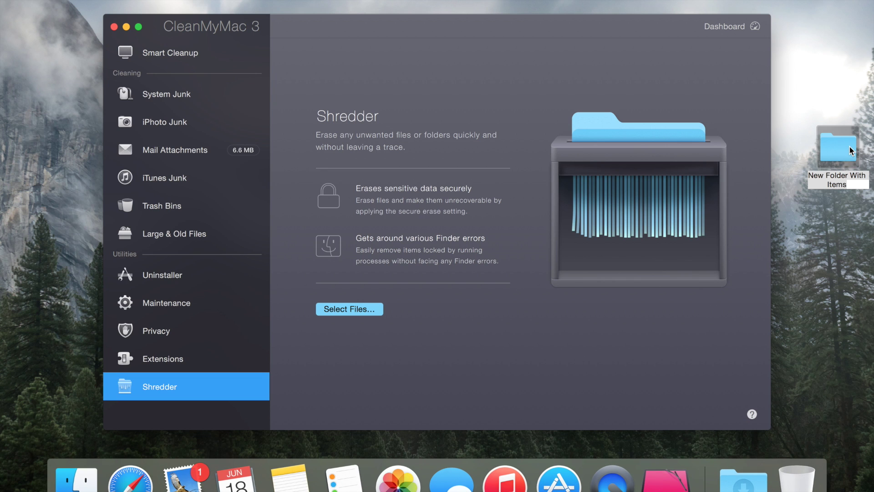
pyautogui.moveTo(849, 150); pyautogui.dragTo(847, 143)
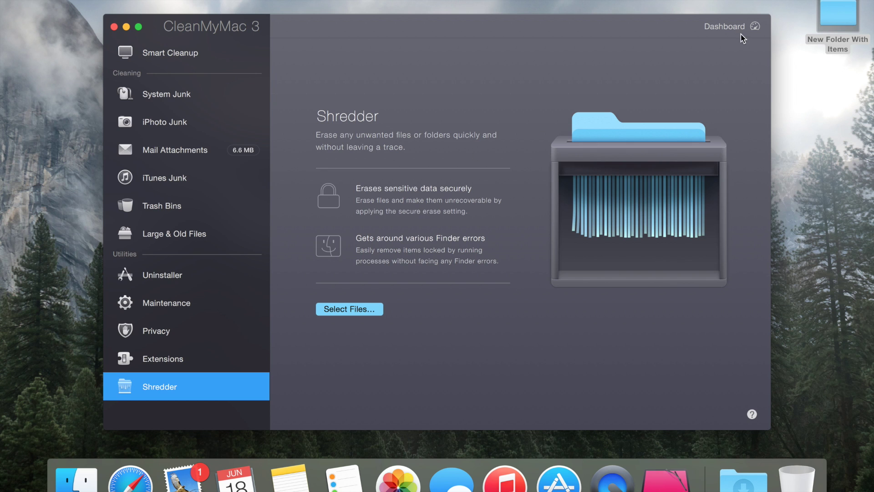
# Drop the 'New Folder With Items' folder onto the Shredder, then open Finder's preferences.
pyautogui.moveTo(835, 19); pyautogui.dragTo(683, 114)
pyautogui.click(9, 6)
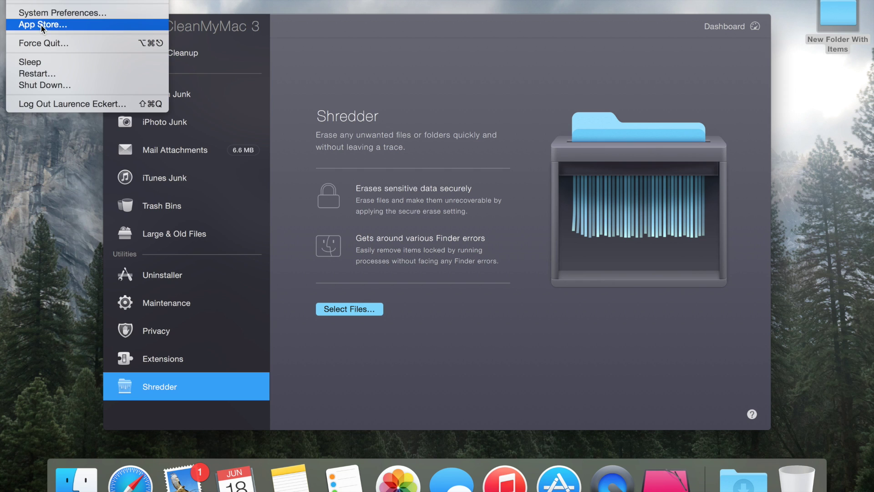
pyautogui.click(15, 187)
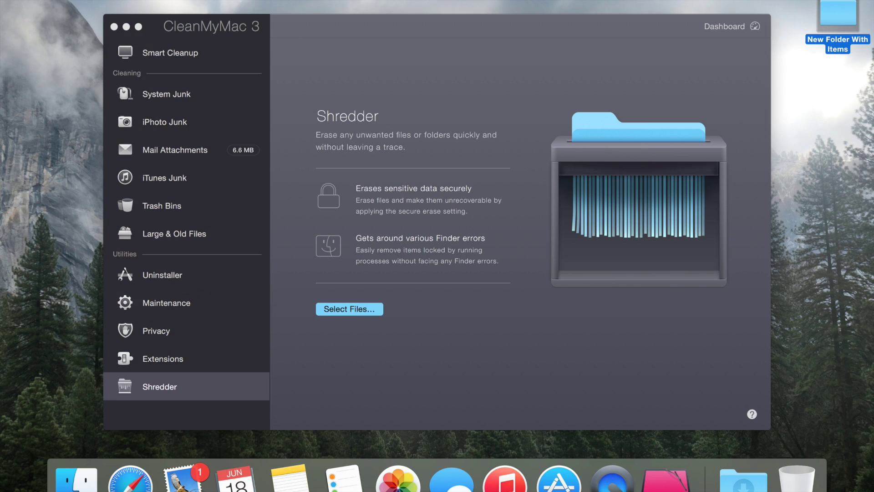
pyautogui.click(43, 3)
pyautogui.click(44, 15)
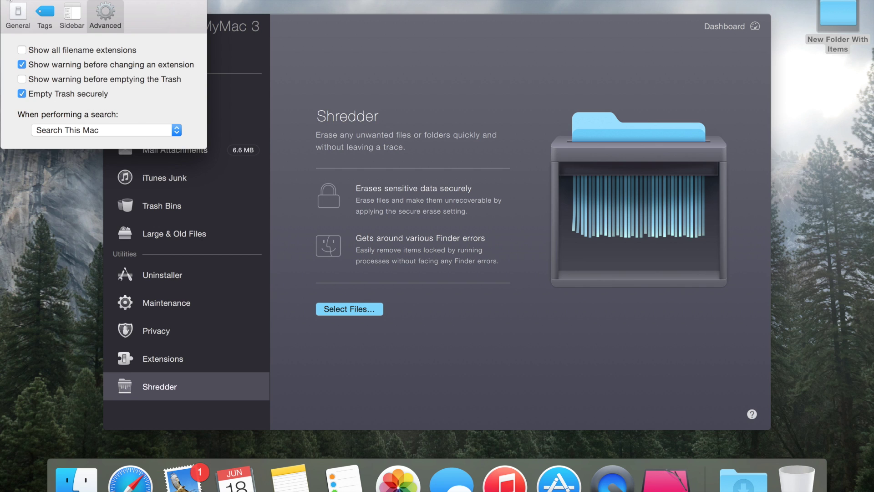
# Close Finder Preferences and bring CleanMyMac back to the front on Shredder.
pyautogui.press('super+w')
pyautogui.click(474, 179)
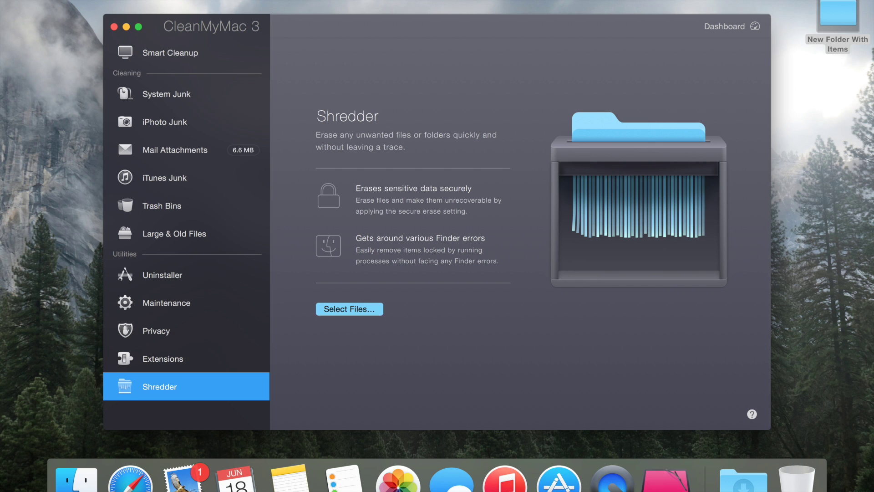
pyautogui.click(50, 1)
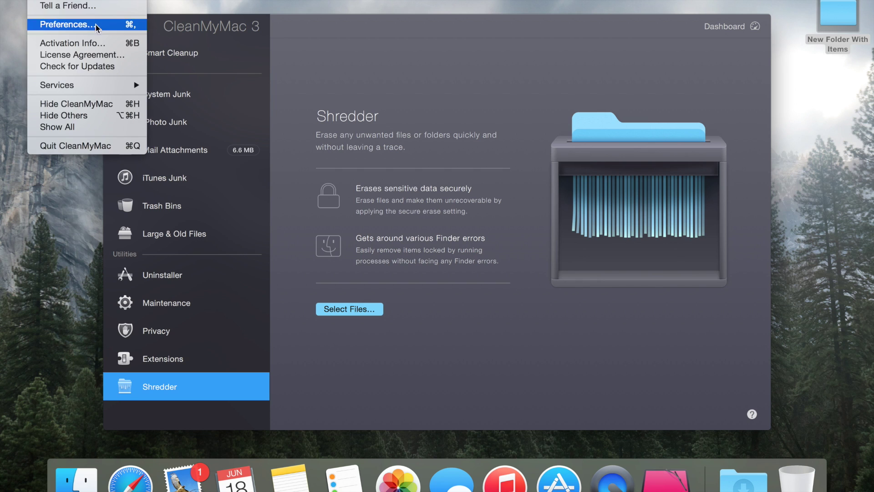
# Show the 163.9 MB Smart Cleanup results and securely erase 'New Folder With Items'.
pyautogui.click(218, 67)
pyautogui.click(214, 58)
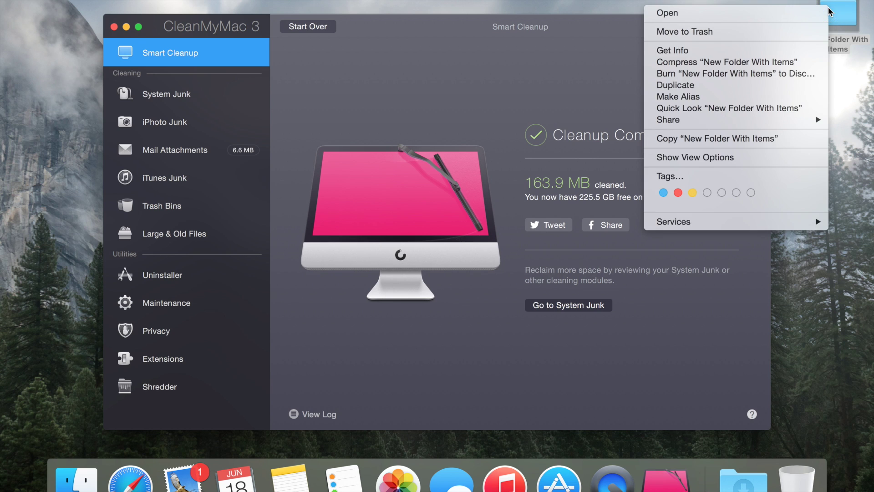
pyautogui.moveTo(728, 226)
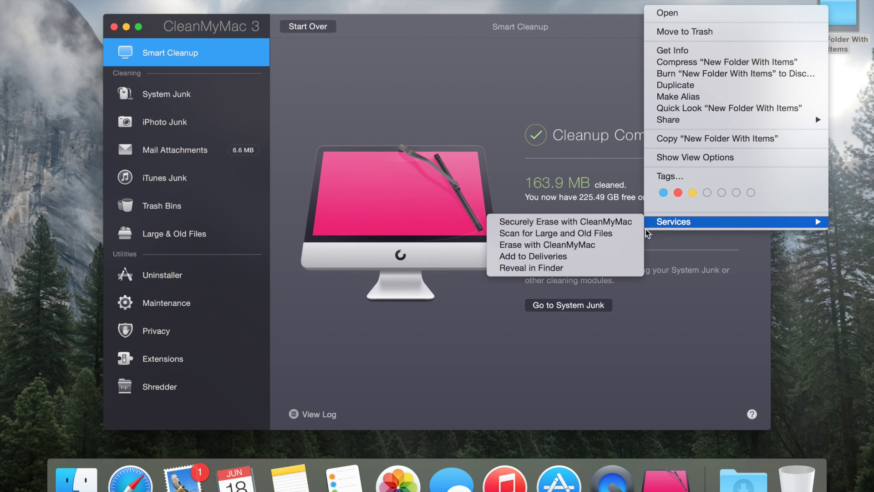
pyautogui.click(602, 222)
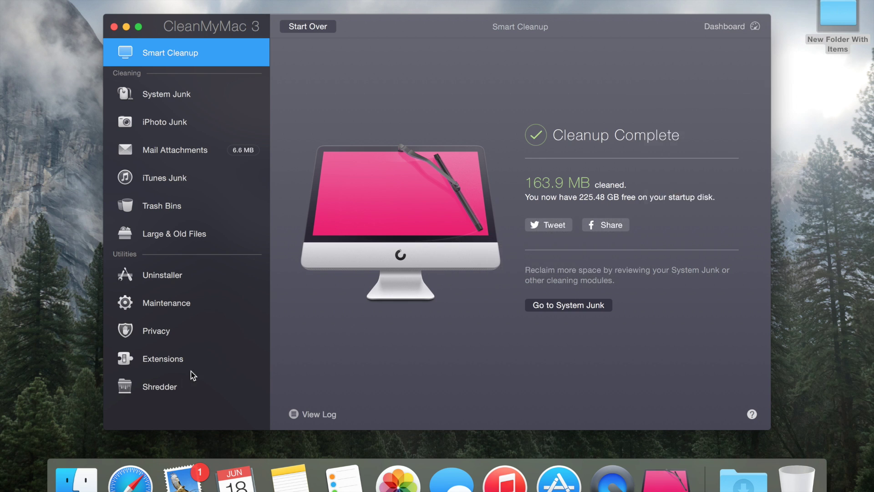
# Reset Smart Cleanup to a new scan, view Trash Bins' 401 KB result, and close CleanMyMac.
pyautogui.click(191, 384)
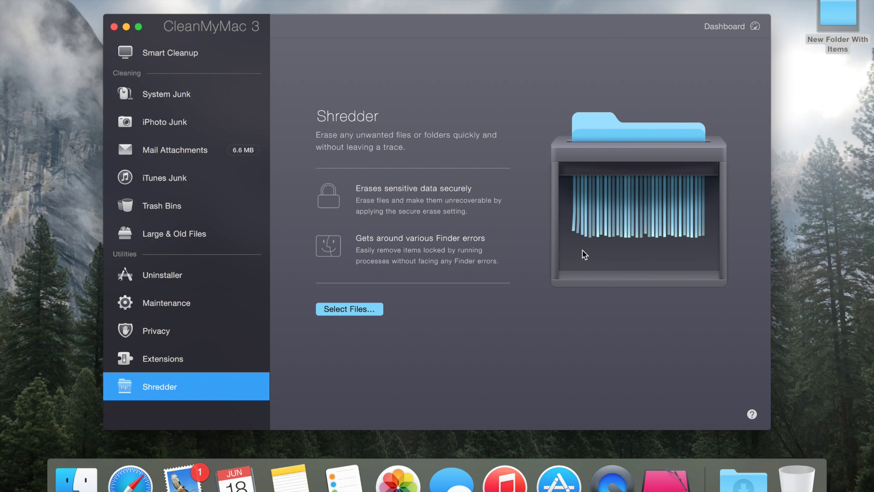
pyautogui.click(180, 54)
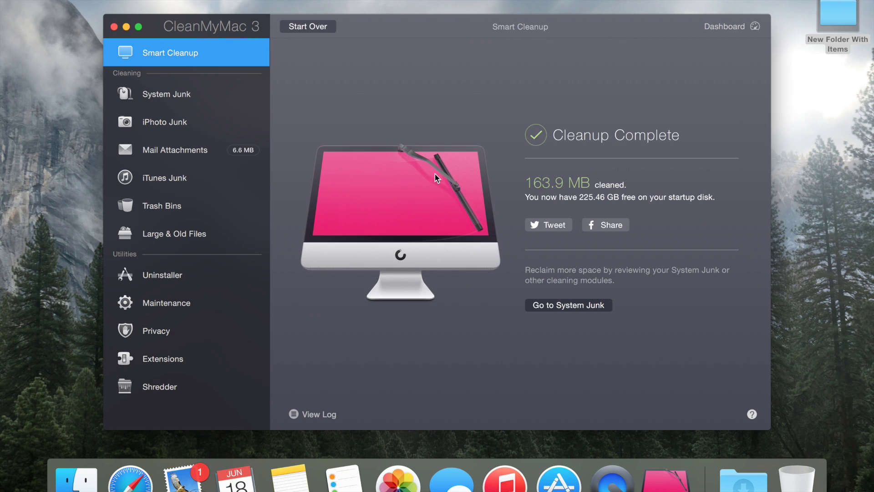
pyautogui.click(301, 27)
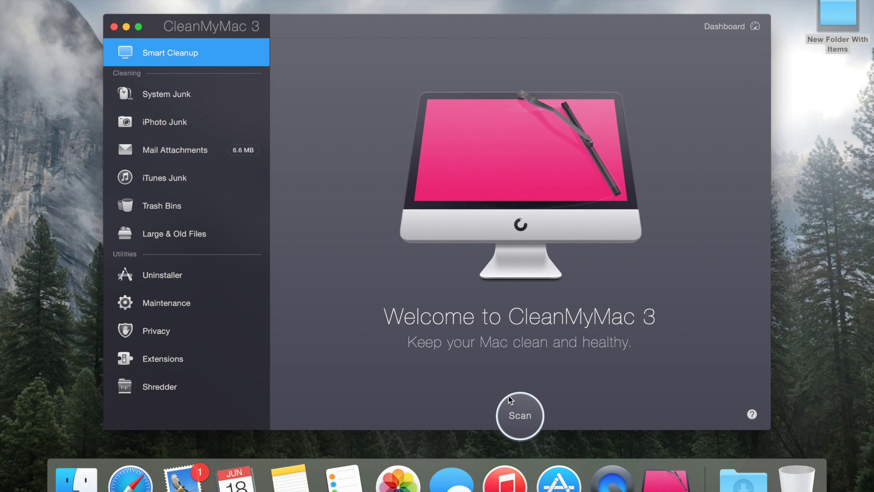
pyautogui.click(166, 200)
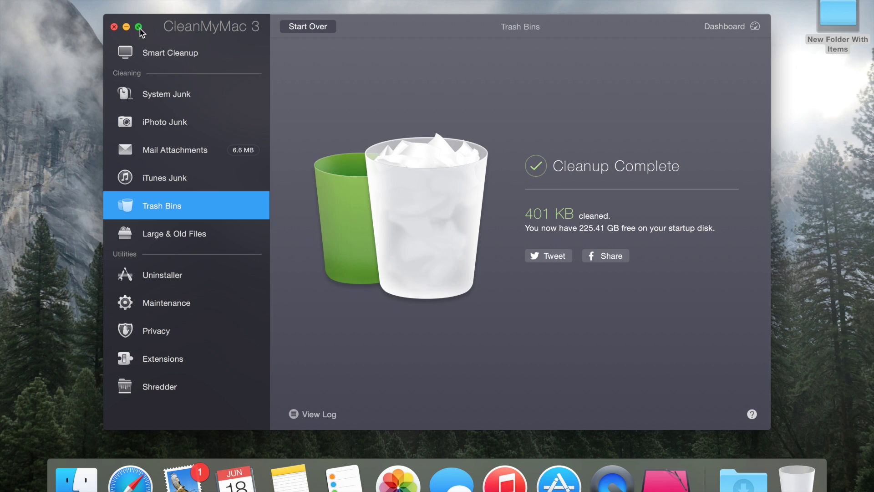
pyautogui.click(114, 27)
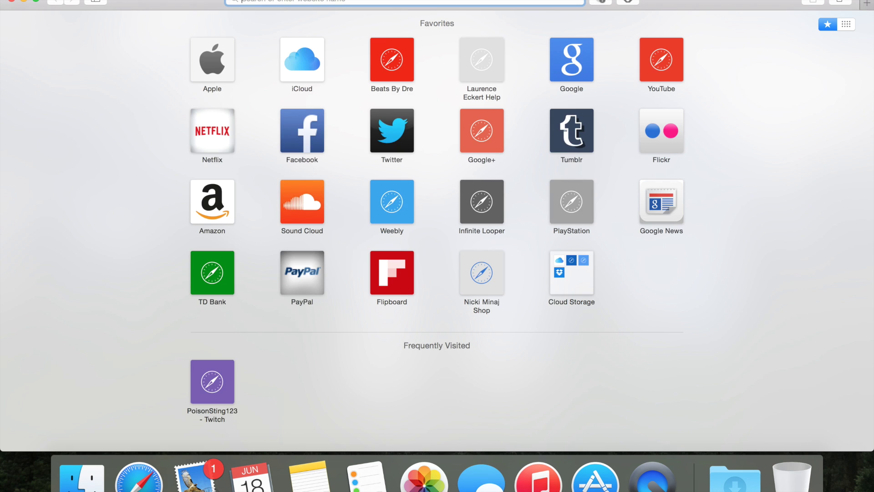
# Go to macpaw.com in Safari and scroll through the CleanMyMac 3 license prices.
pyautogui.press('Return')
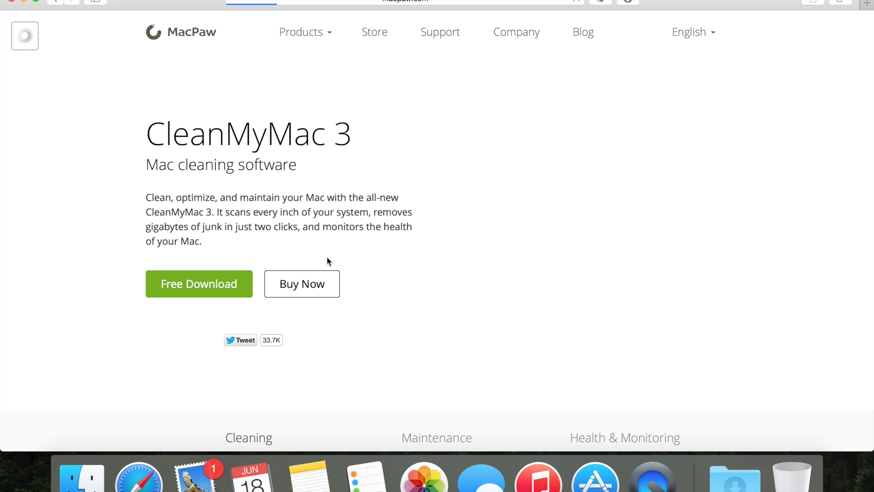
pyautogui.scroll(-5, 402, 275)
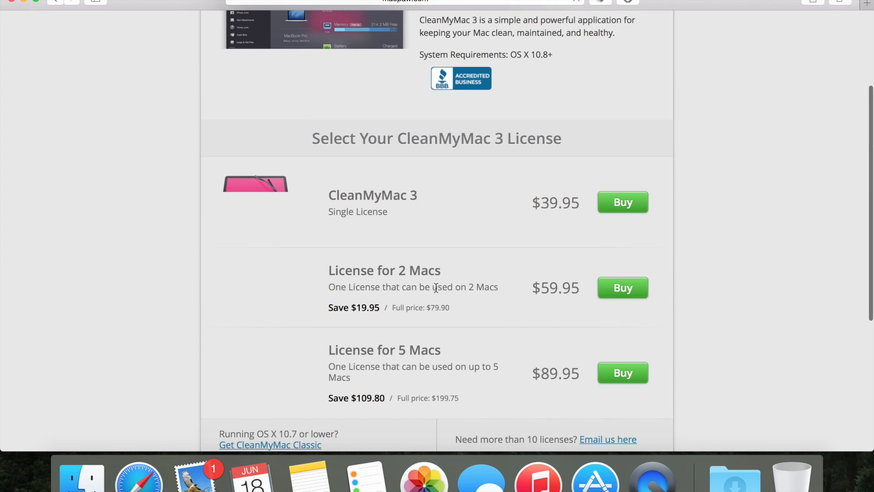
pyautogui.scroll(-2, 435, 287)
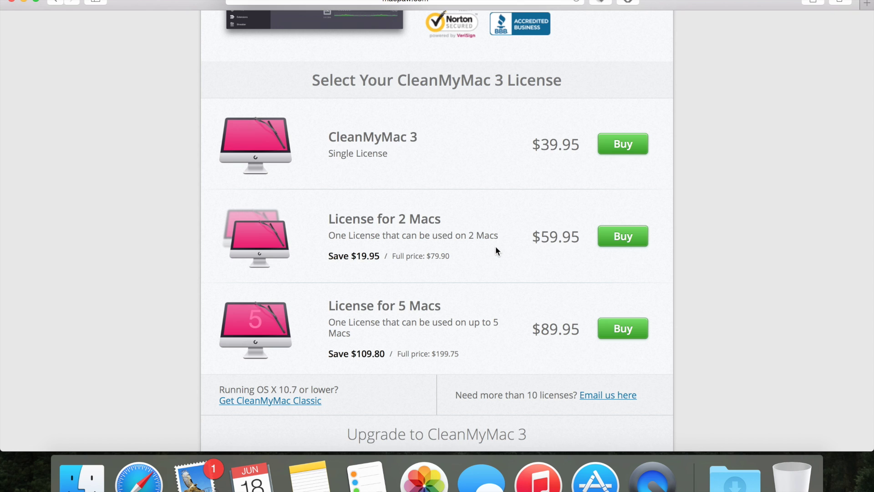
pyautogui.scroll(2, 542, 332)
pyautogui.scroll(-1, 558, 344)
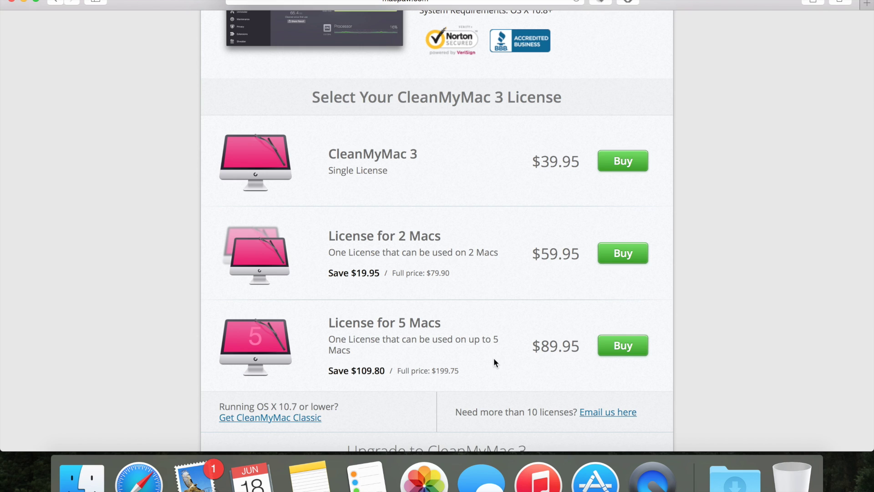
pyautogui.scroll(4, 498, 359)
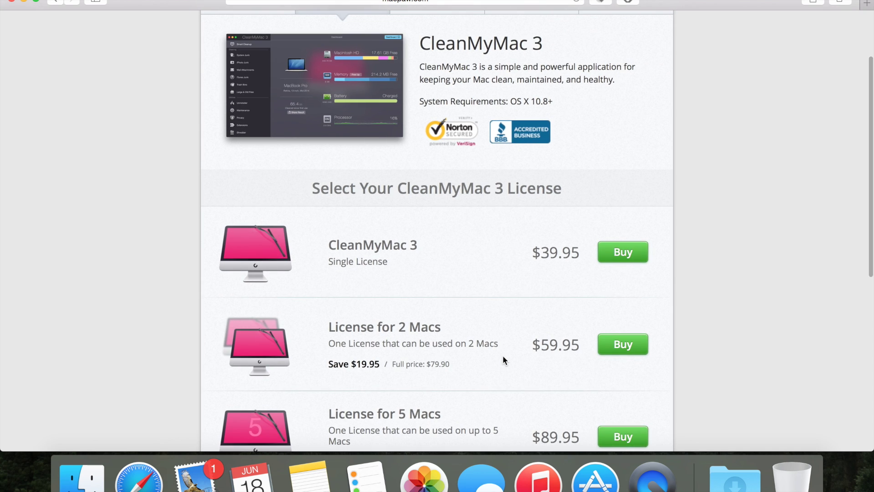
pyautogui.scroll(-1, 503, 357)
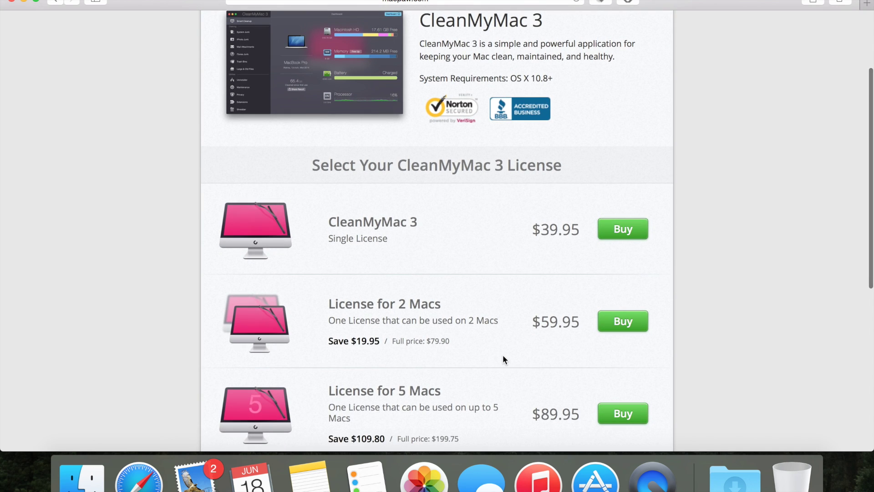
pyautogui.scroll(-5, 503, 359)
pyautogui.scroll(-1, 503, 356)
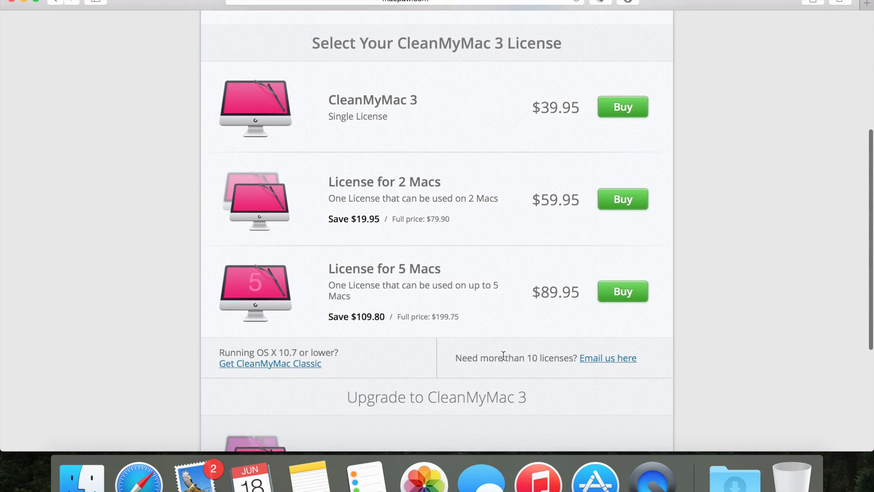
pyautogui.scroll(-1, 503, 356)
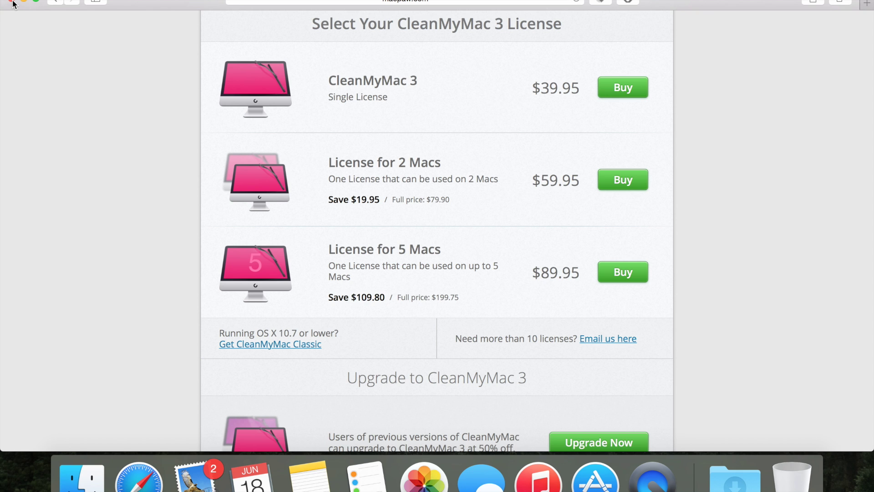
pyautogui.scroll(10, 132, 105)
pyautogui.scroll(-2, 132, 104)
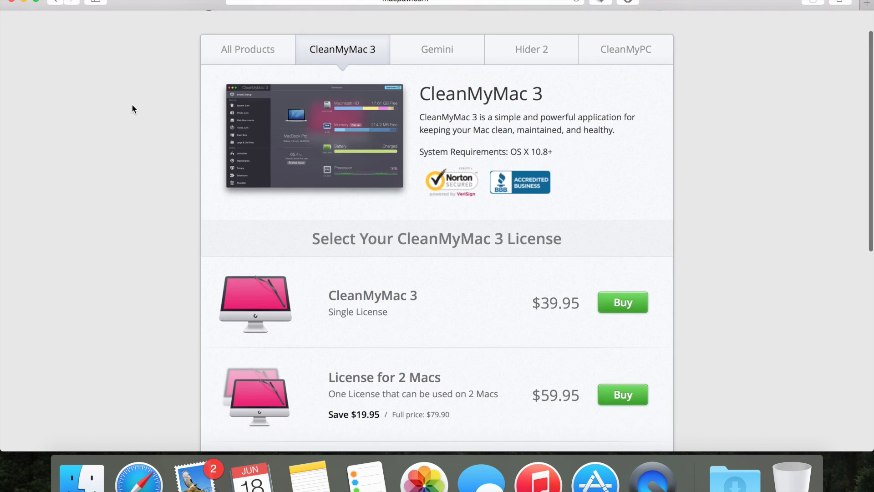
pyautogui.scroll(-1, 132, 108)
pyautogui.scroll(-1, 132, 108)
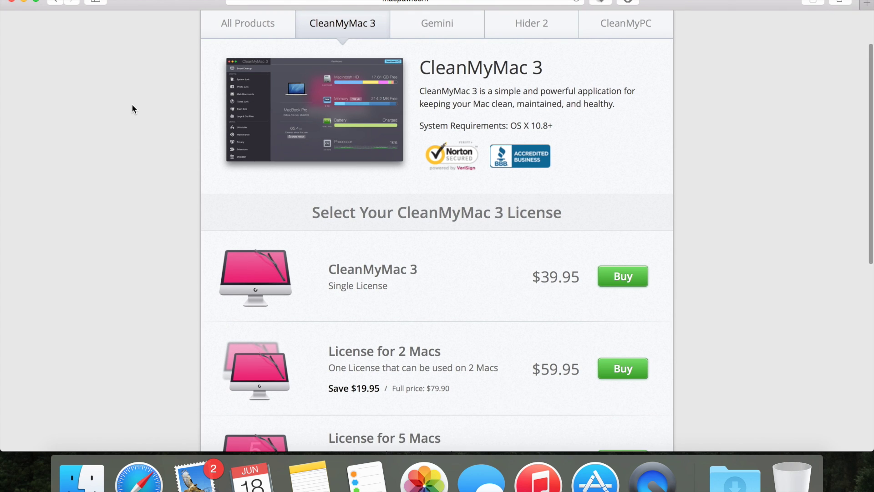
pyautogui.scroll(-3, 156, 130)
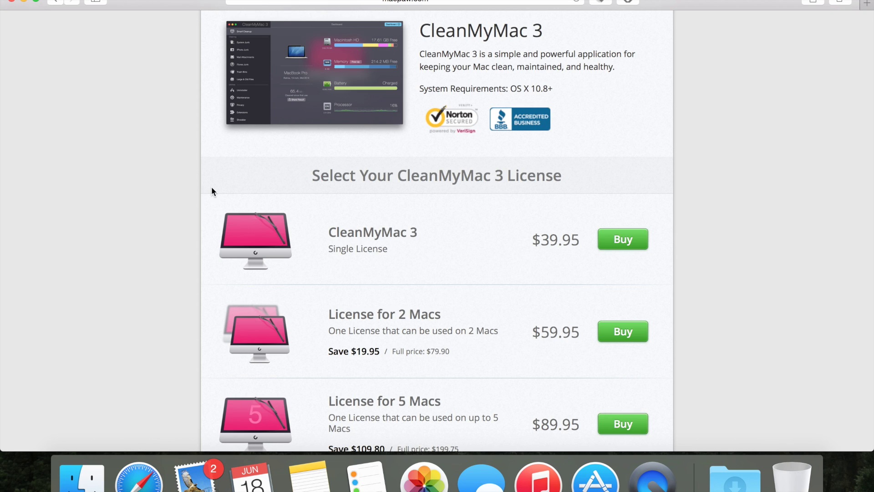
pyautogui.scroll(-4, 215, 187)
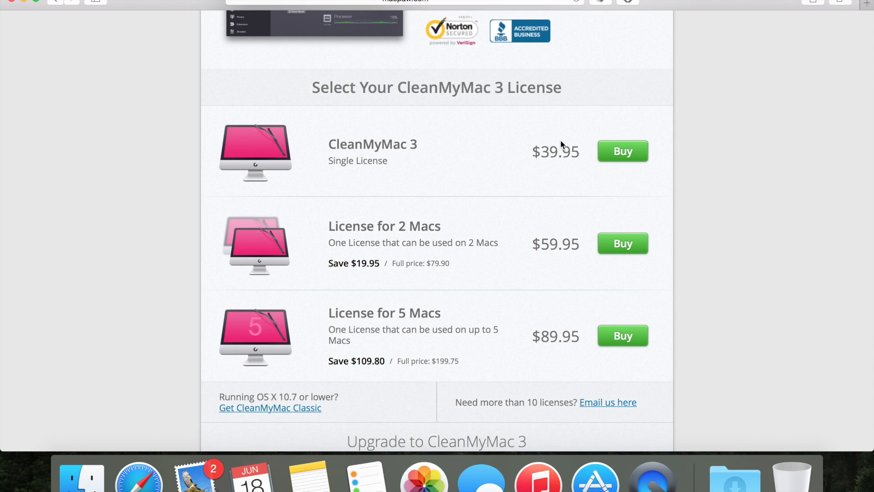
pyautogui.scroll(1, 125, 85)
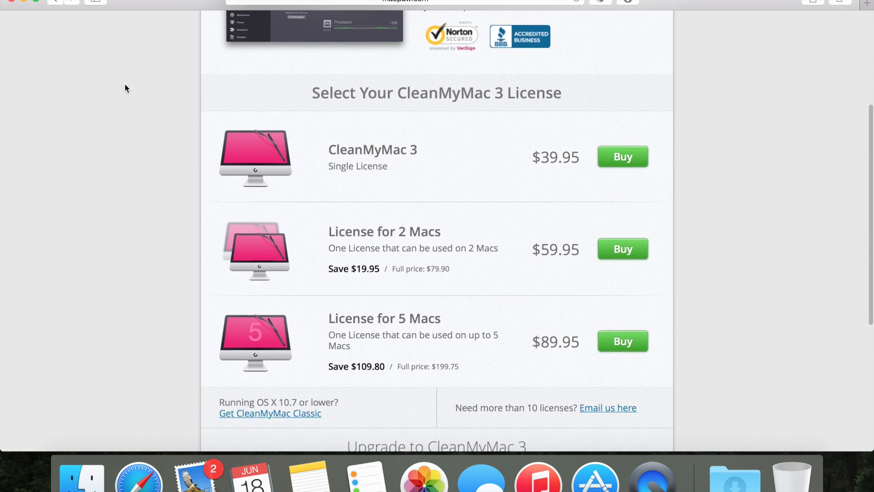